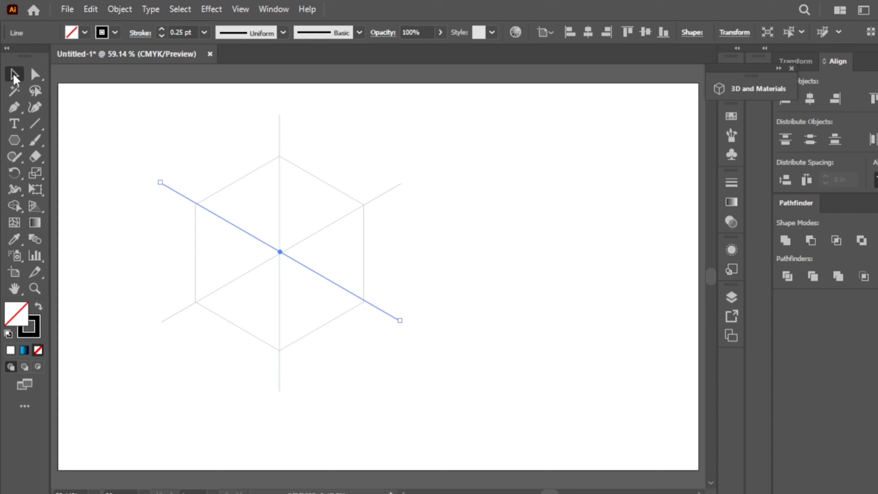
Select the two diagonals and the vertical line and scale them outward from the centre.
left_click(180, 311, "shift")
left_click(279, 379, "shift")
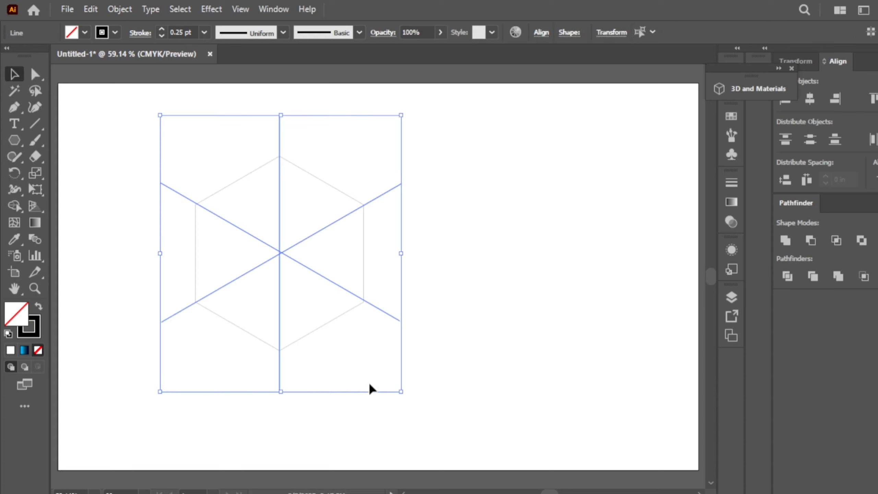
left_click_drag(401, 393, 433, 428)
left_click(536, 359)
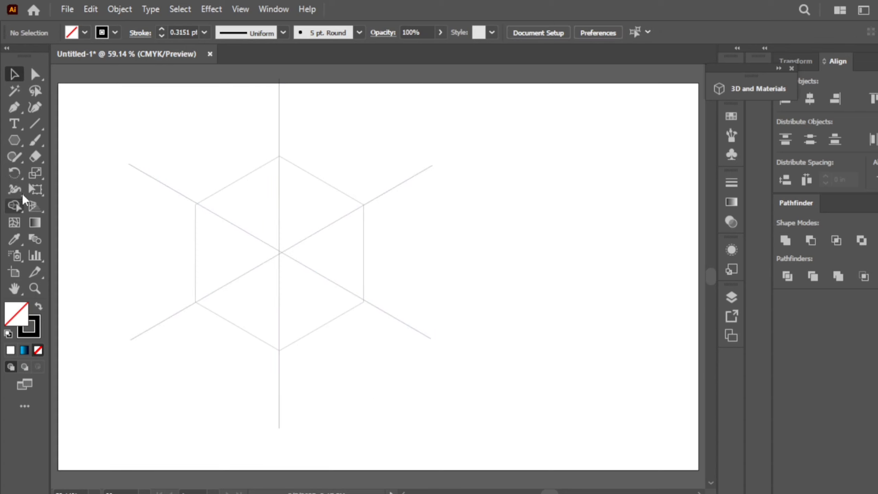
left_click(34, 124)
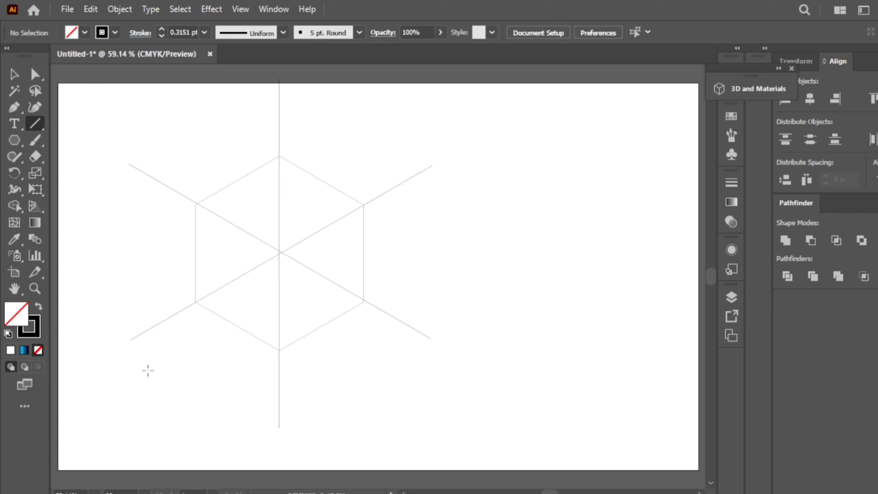
left_click(10, 76)
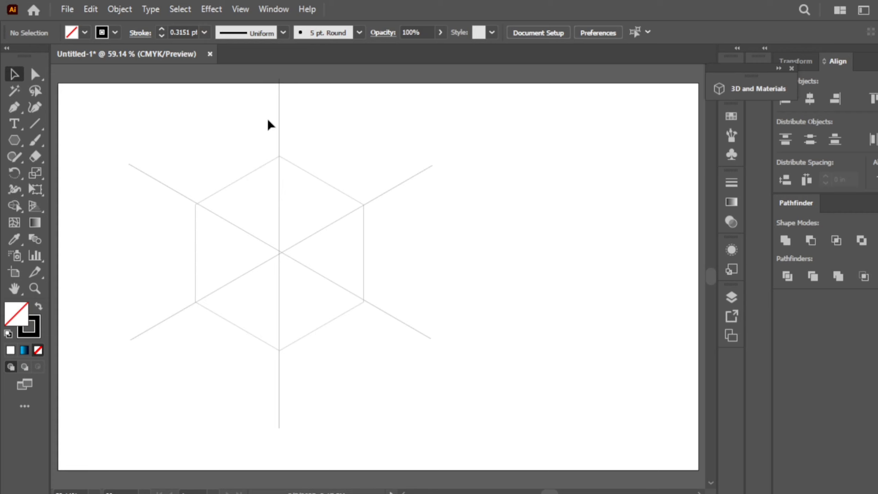
Try enlarging the lines together with the hexagon, then undo that enlargement.
left_click(279, 123)
left_click_drag(152, 186, 145, 198)
left_click_drag(157, 295, 430, 392)
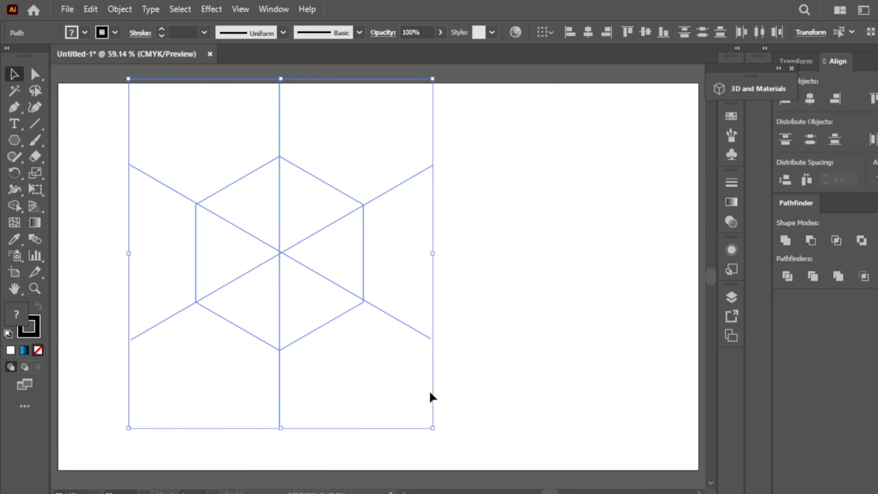
left_click_drag(432, 428, 459, 440)
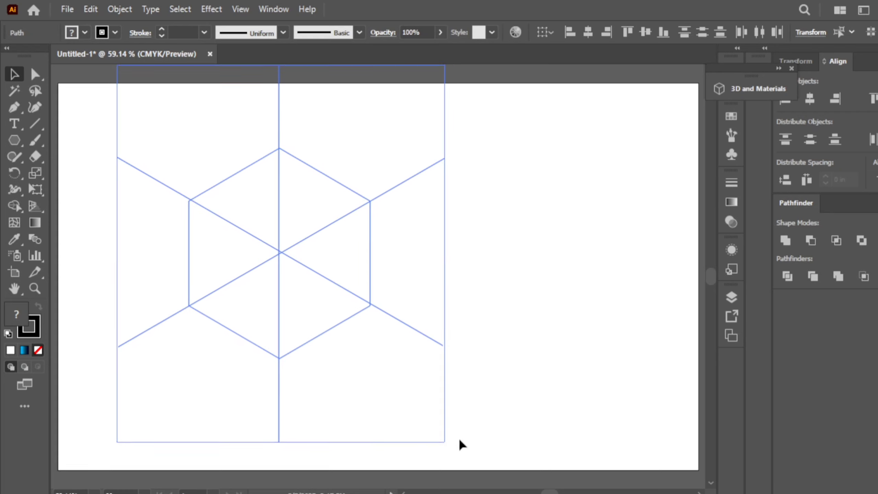
left_click(544, 390)
key("ctrl+z")
left_click(543, 379)
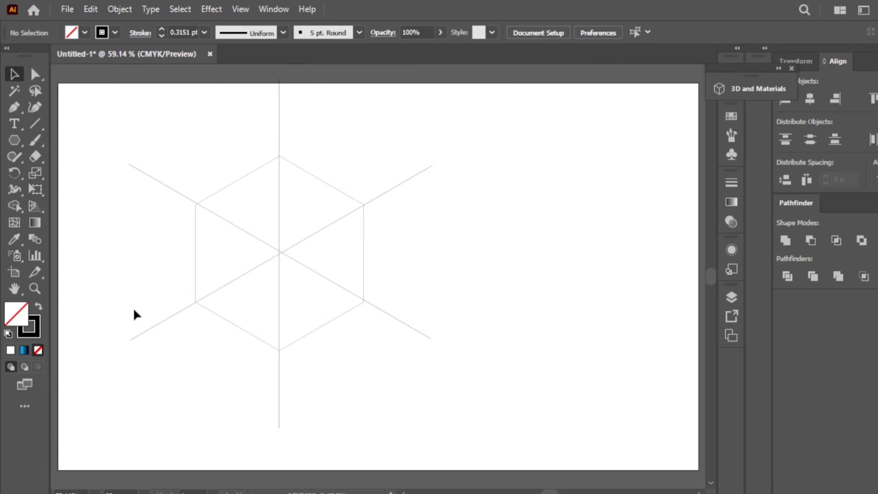
Reselect only the three lines and scale them well beyond the hexagon.
left_click(152, 327)
left_click(274, 394, "shift")
left_click(420, 332, "shift")
left_click_drag(434, 427, 461, 461)
left_click(493, 263)
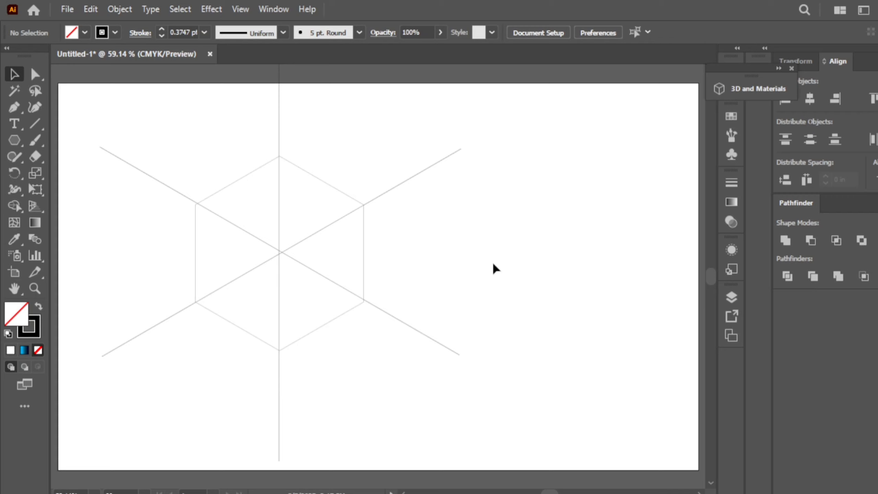
Draw a long horizontal line below the hexagon with the Line Segment tool.
left_click(33, 126)
left_click_drag(99, 373, 538, 373)
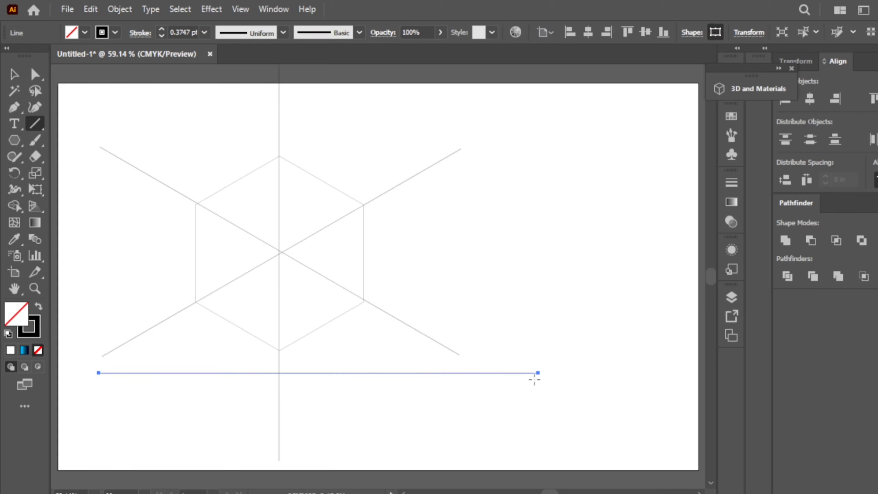
left_click(13, 74)
Bottom-align the line to the hexagon, using the hexagon as the key object.
left_click(216, 326)
key("ctrl+a")
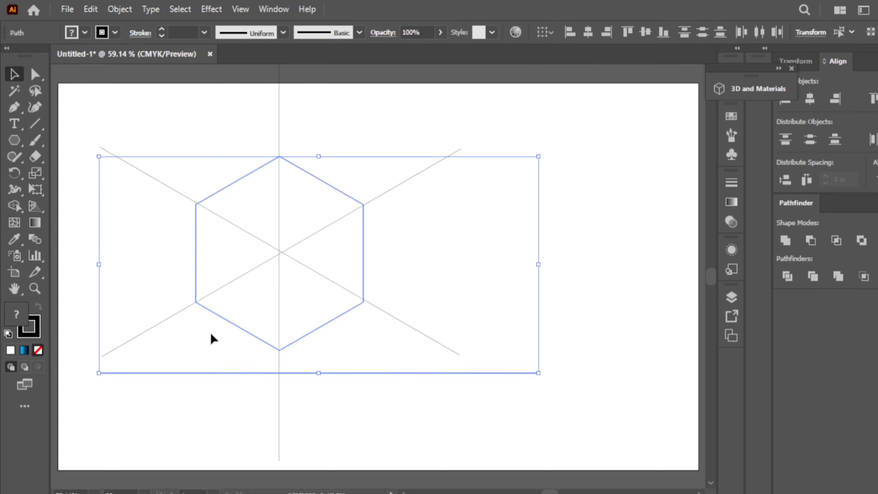
left_click(241, 328)
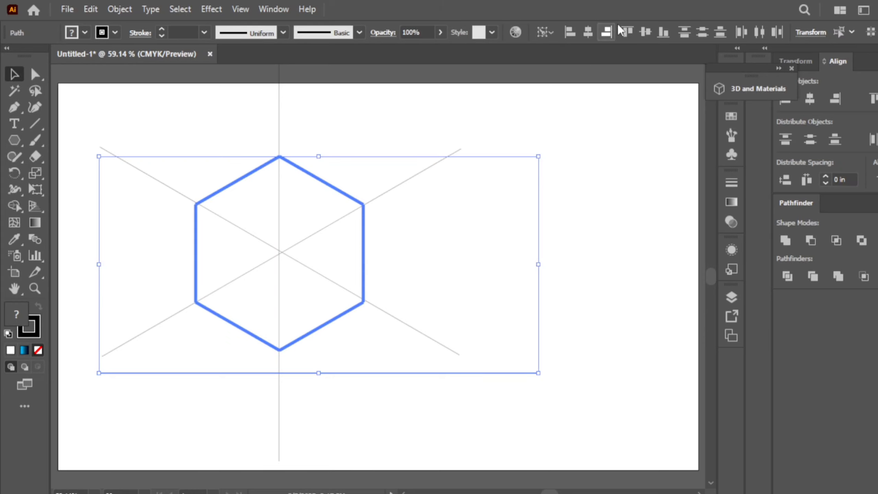
left_click(662, 33)
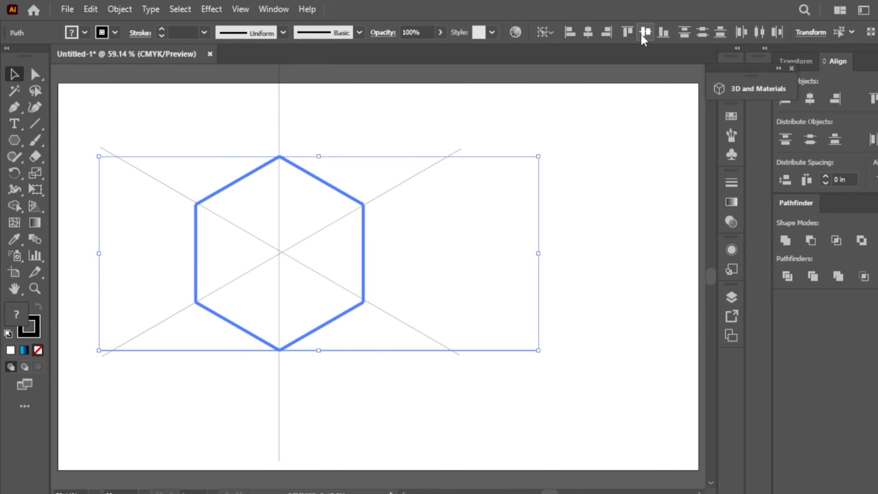
left_click(642, 35)
left_click(659, 32)
Make two 120° rotated copies of the horizontal line around the hexagon's centre.
left_click(14, 173)
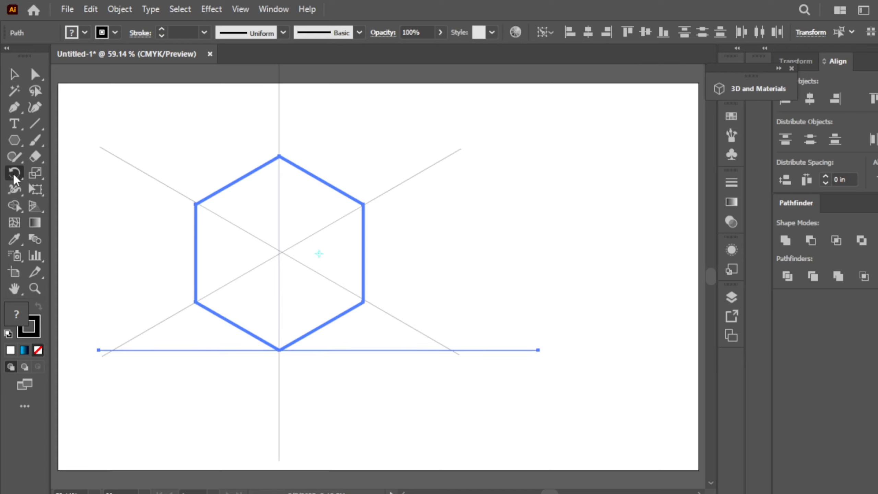
left_click(14, 74)
left_click(190, 113)
left_click(214, 350)
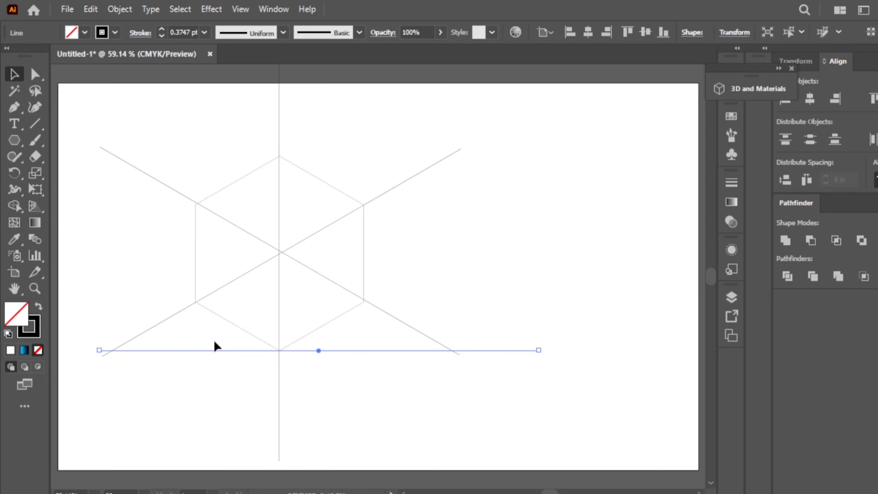
left_click(14, 173)
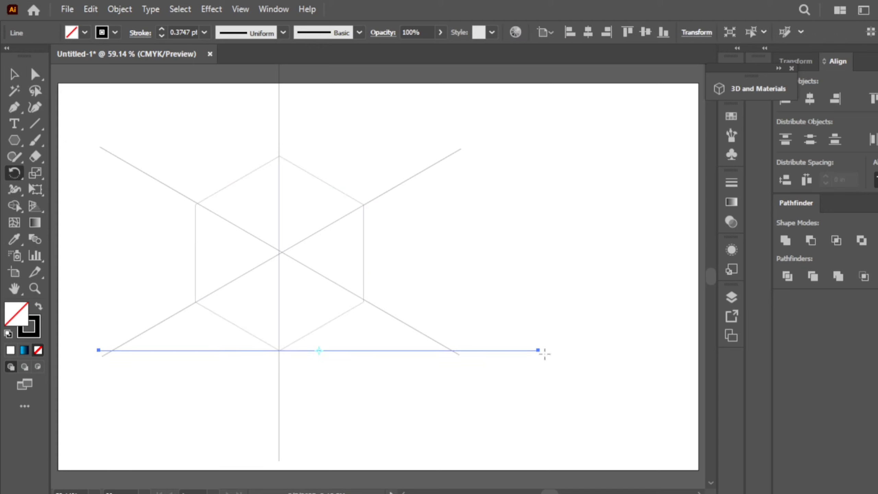
left_click(282, 253, "alt")
left_click(584, 247)
key("ctrl+d")
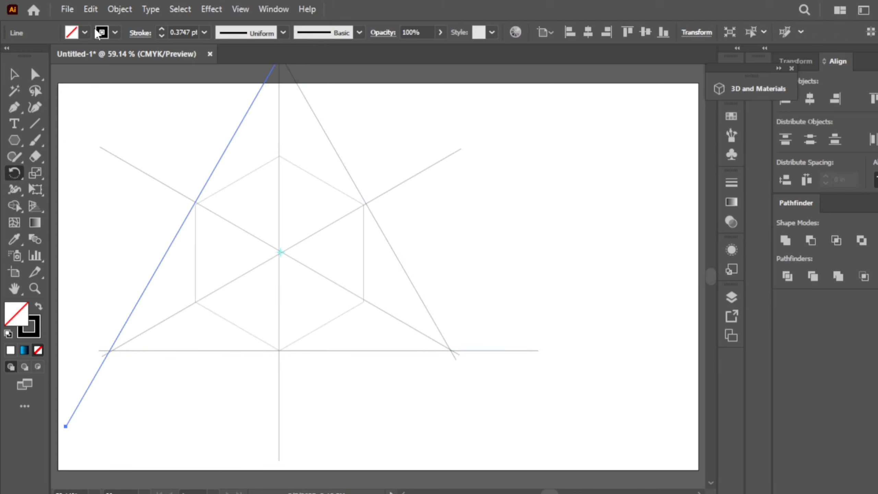
Select all the construction lines and scale the whole drawing down toward its centre.
left_click(14, 74)
scroll(156, 175, "down", 2)
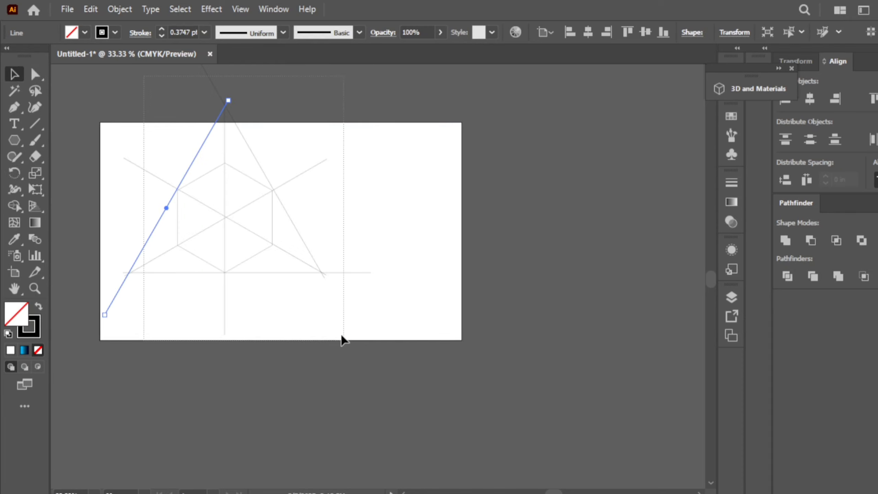
key("ctrl+a")
left_click_drag(370, 334, 311, 280)
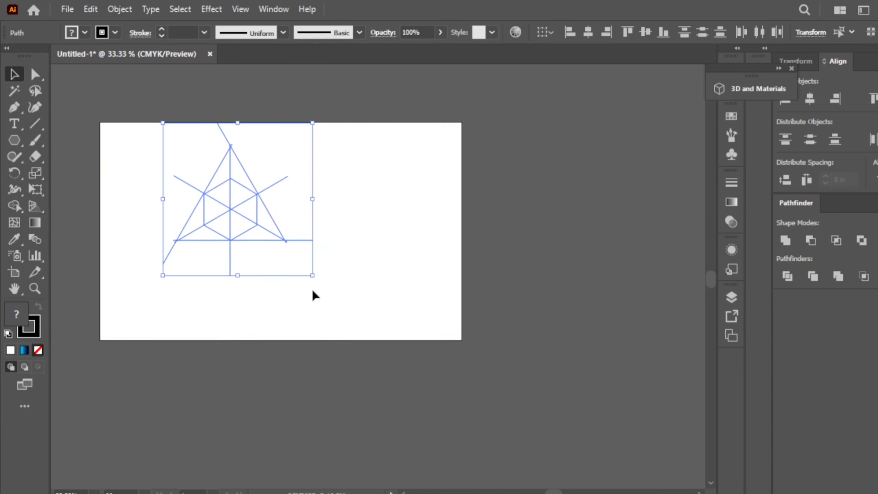
scroll(312, 291, "up", 2)
scroll(313, 298, "left", 2)
scroll(312, 294, "up", 3)
scroll(312, 294, "left", 1)
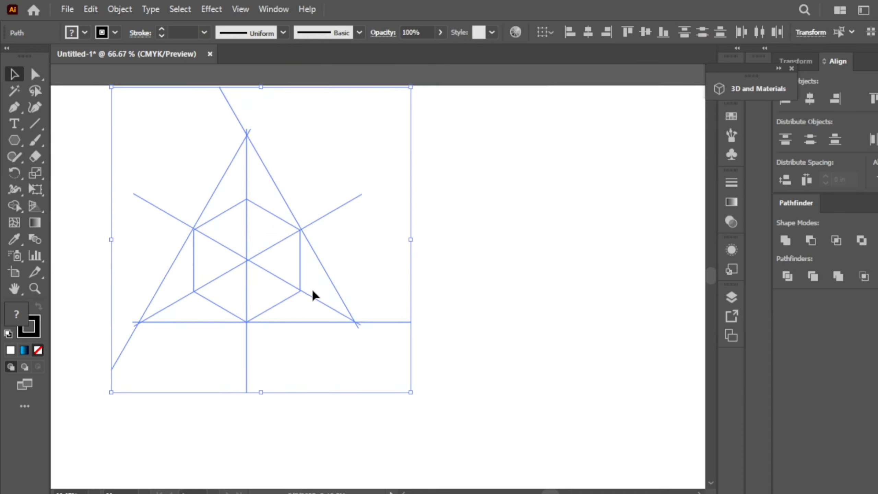
With Shape Builder, fill three alternating outer triangles black.
left_click(14, 206)
left_click(89, 32)
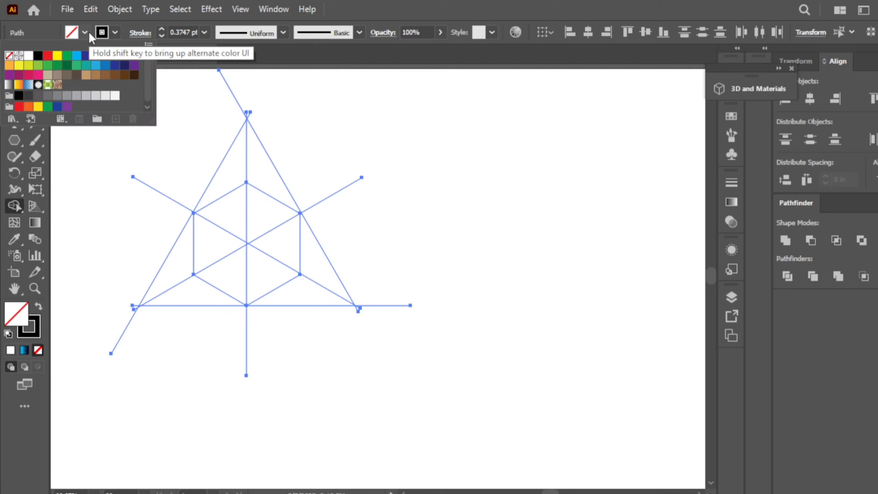
left_click(38, 55)
left_click(229, 171)
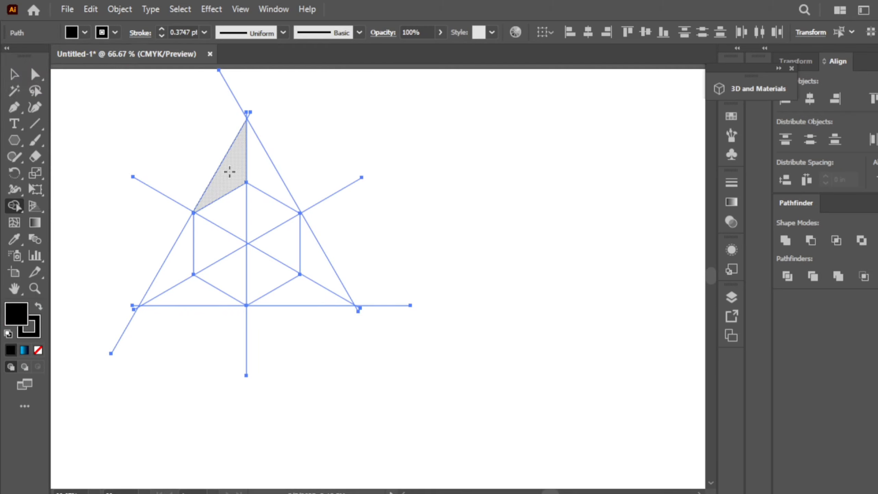
left_click(232, 174)
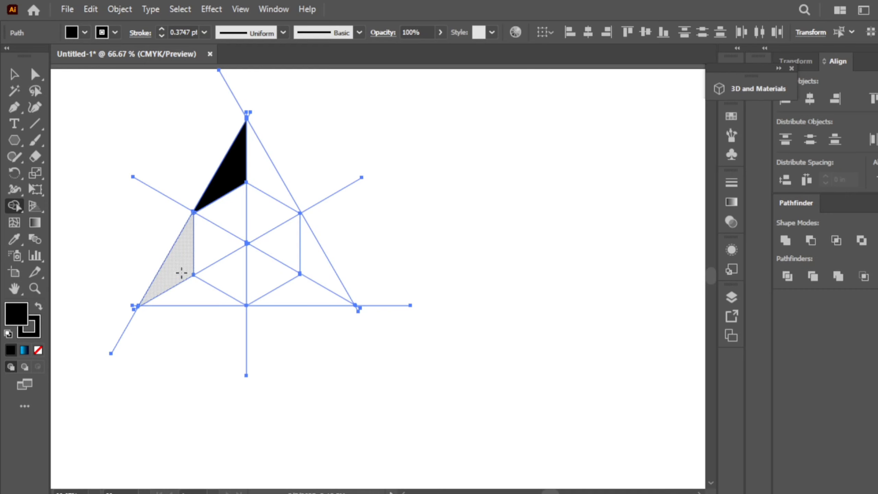
left_click(181, 274)
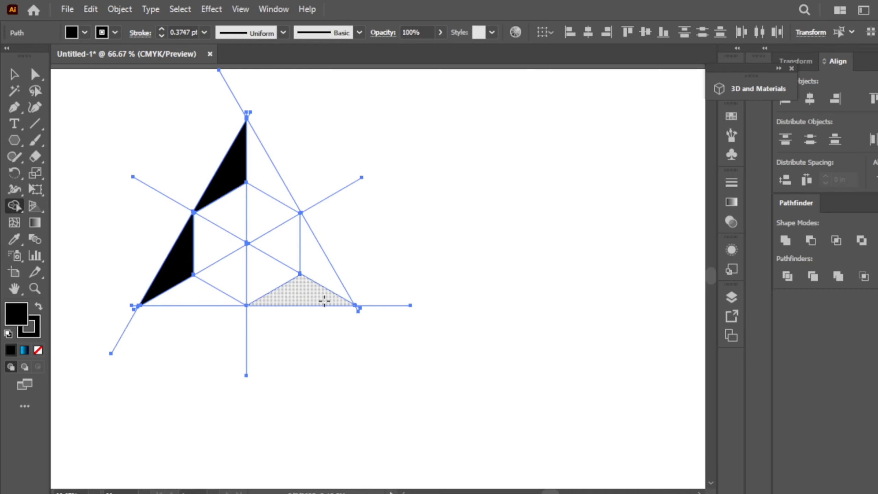
left_click(324, 300)
Fill the remaining three outer triangles grey.
left_click(84, 33)
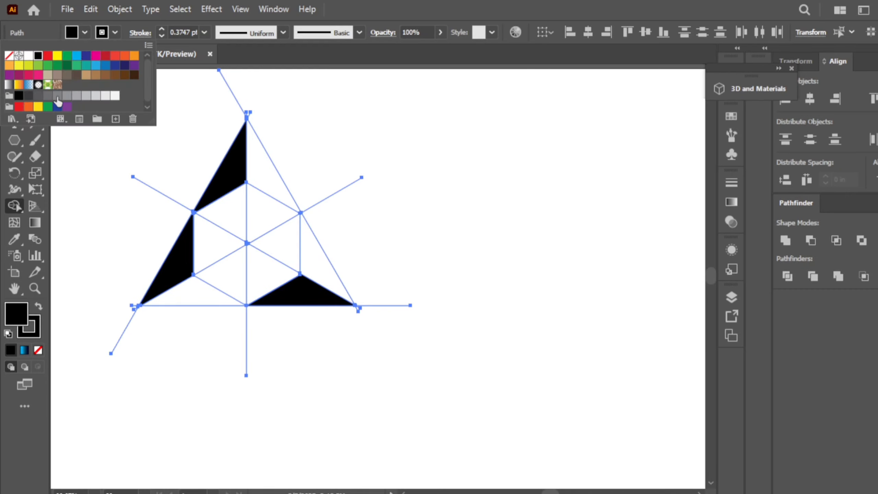
left_click(58, 101)
left_click(192, 297)
left_click(313, 263)
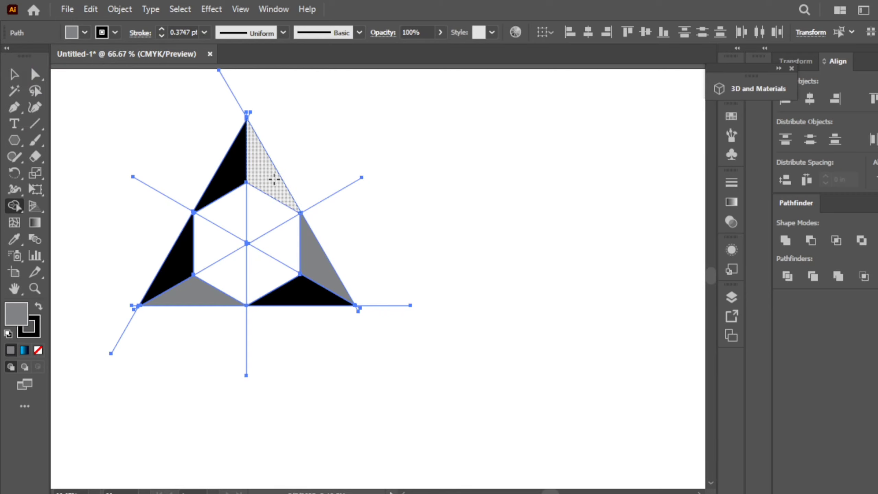
left_click(275, 179)
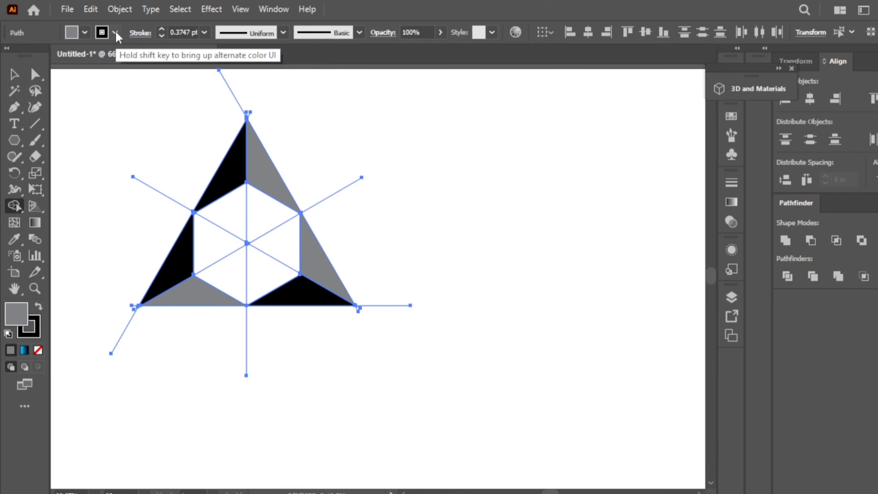
left_click(116, 31)
left_click(117, 32)
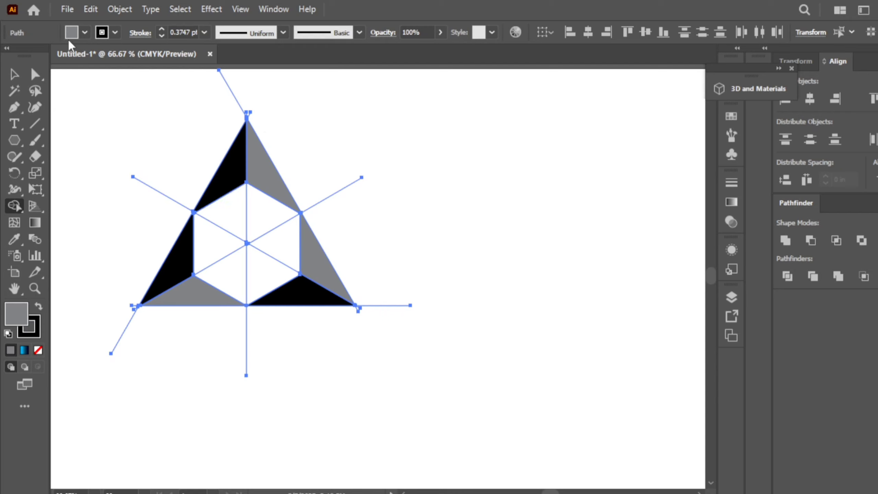
Fill the hexagon's top, left and right rhombuses cyan with Shape Builder.
left_click(85, 33)
left_click(77, 55)
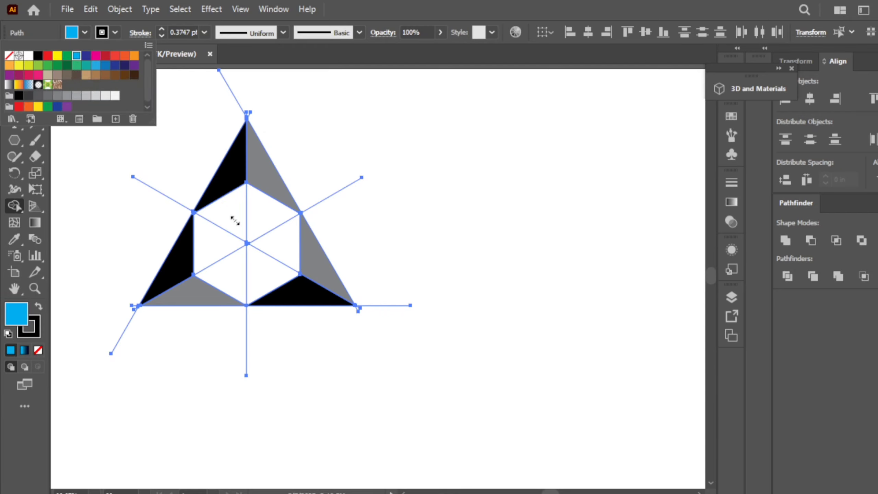
left_click(255, 221)
left_click(220, 246)
left_click(261, 273)
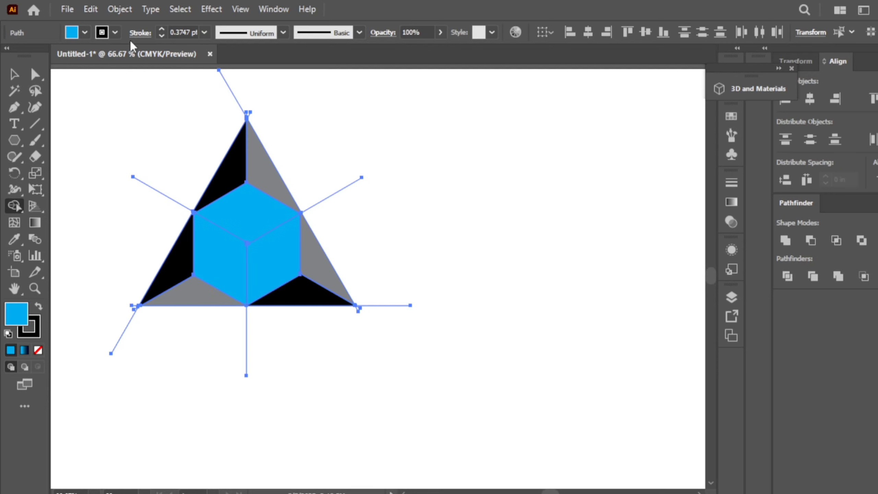
Set the stroke to None on all the artwork.
left_click(115, 33)
left_click(8, 55)
key("Escape")
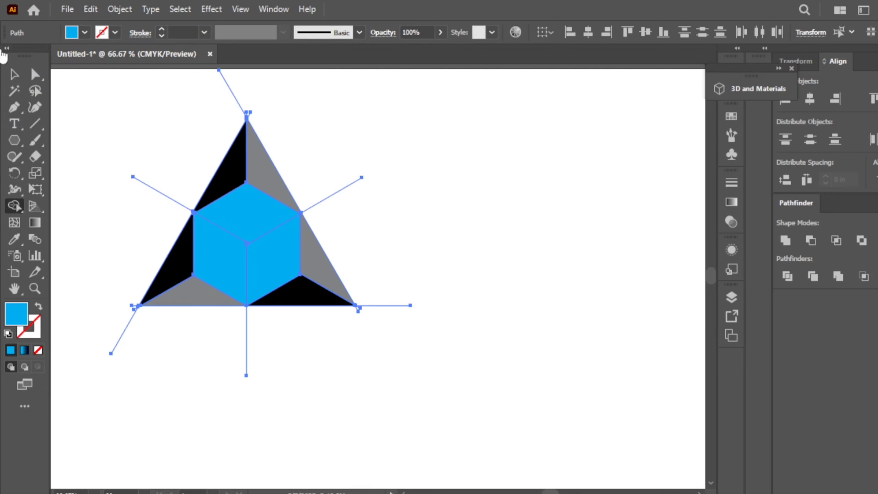
key("v")
left_click(115, 33)
left_click(9, 55)
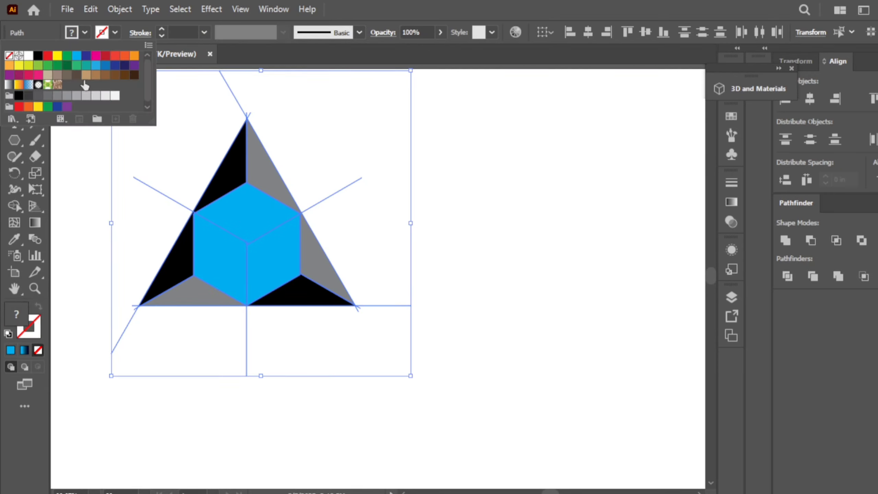
key("Escape")
left_click(460, 169)
left_click(246, 245)
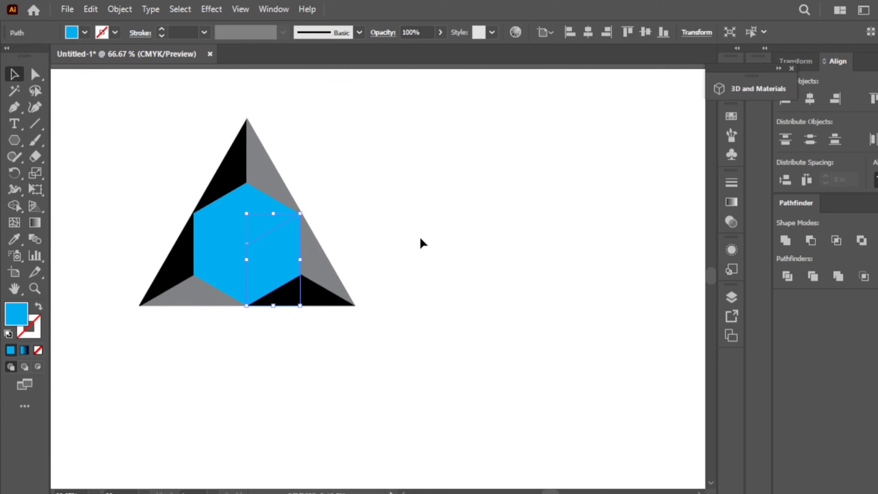
left_click(419, 242)
scroll(249, 251, "up", 1)
scroll(249, 251, "down", 1)
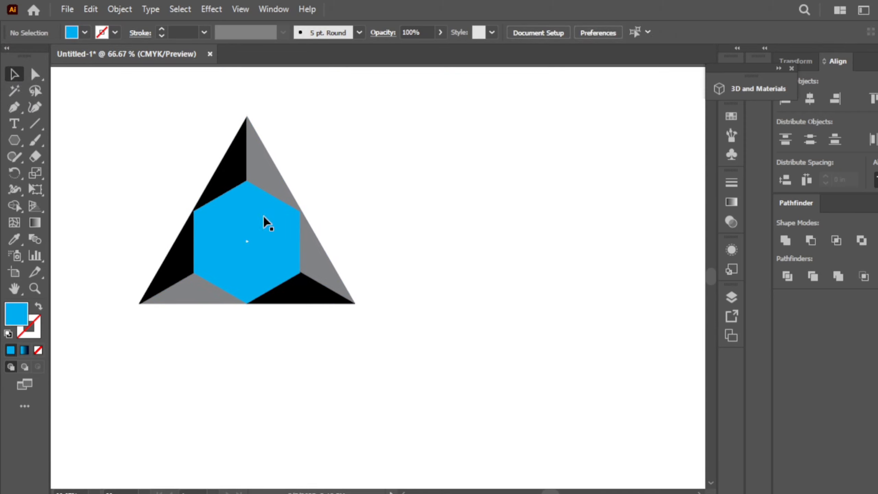
Apply a cyan-to-black gradient to the top face with its midpoint near 74%.
left_click(254, 200)
left_click(732, 202)
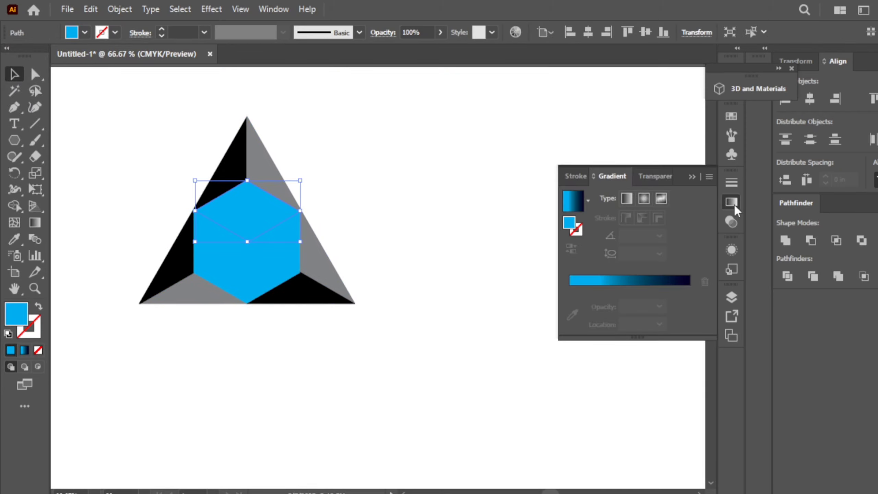
left_click(580, 280)
left_click_drag(599, 306, 572, 306)
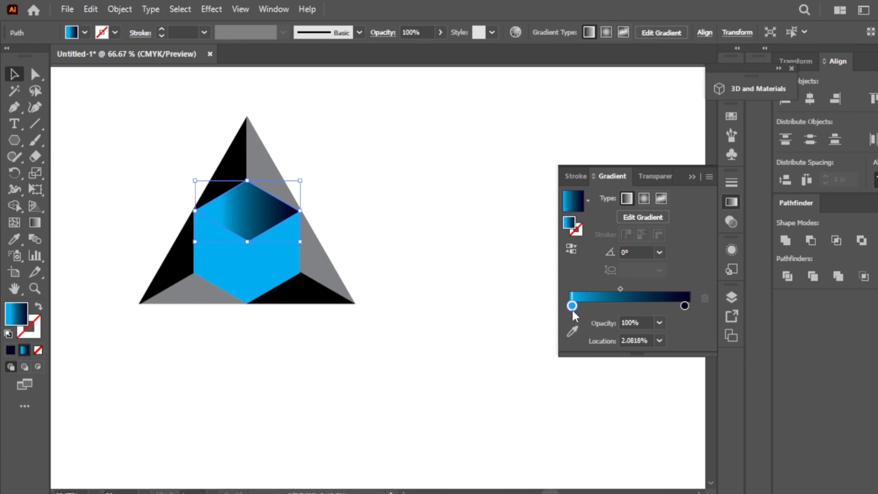
left_click(638, 289)
left_click_drag(639, 290, 668, 297)
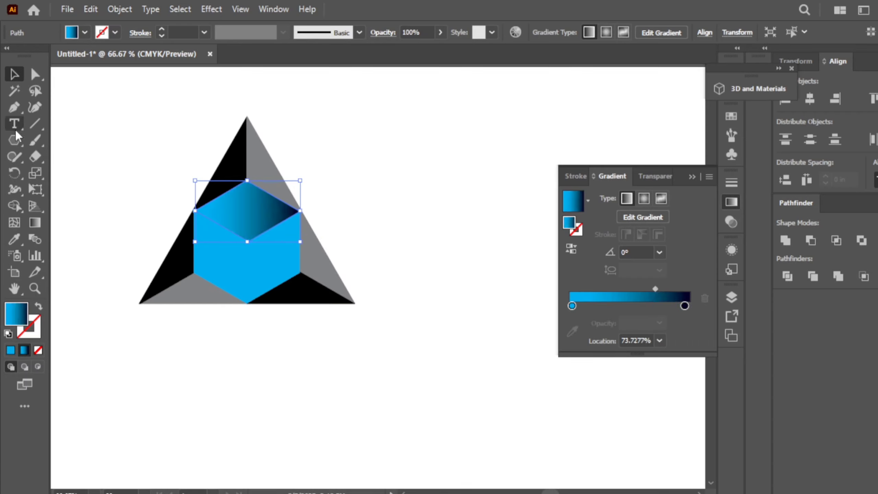
Redraw the top face's gradient with the Gradient tool so it runs downward.
left_click(34, 222)
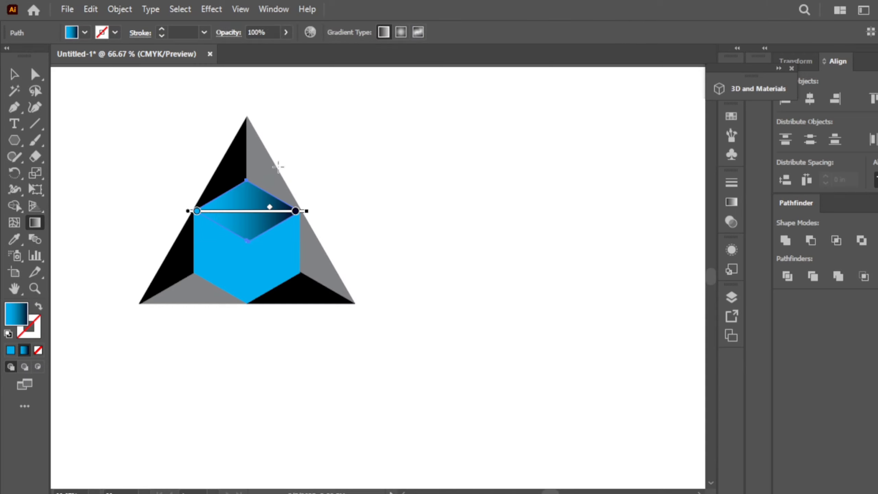
mouse_move(276, 168)
left_mouse_down()
mouse_move(222, 249)
mouse_move(247, 260)
mouse_move(239, 272)
mouse_move(230, 264)
mouse_move(235, 241)
left_mouse_up()
left_click_drag(253, 182, 255, 191)
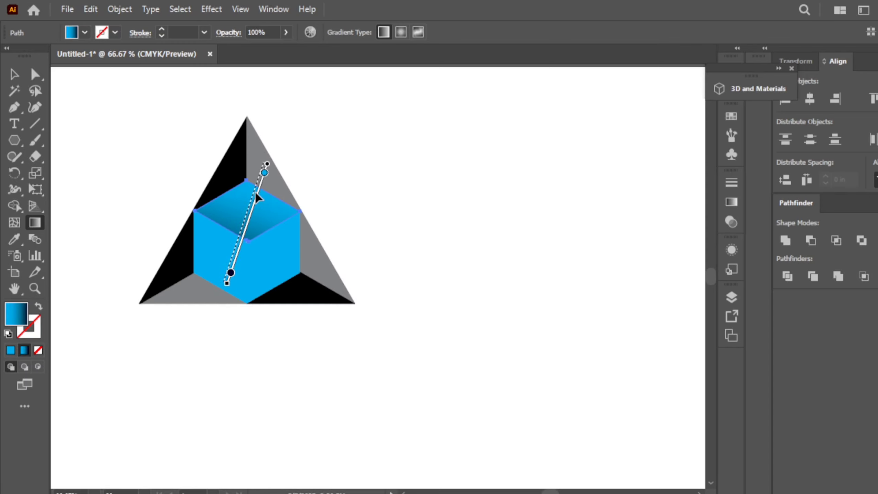
key("v")
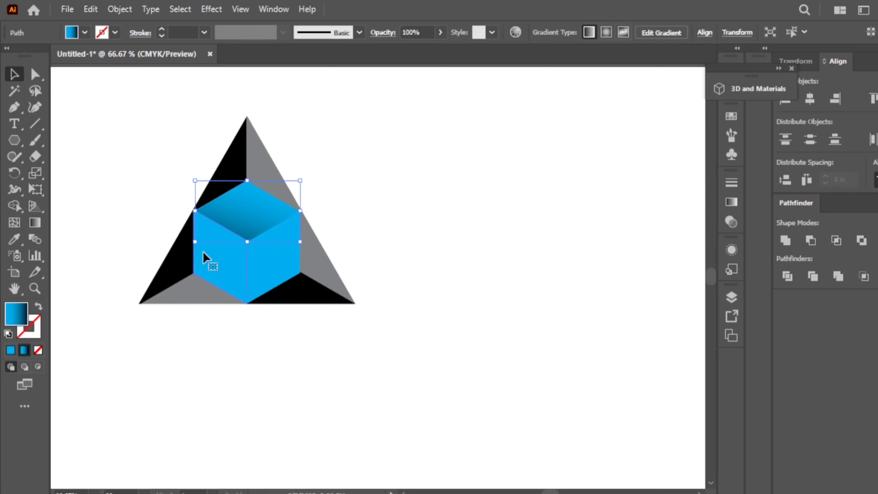
left_click(205, 258)
Apply the gradient to the left and right faces, angling the right one upper-right to lower-left.
left_click(736, 204)
left_click(627, 280)
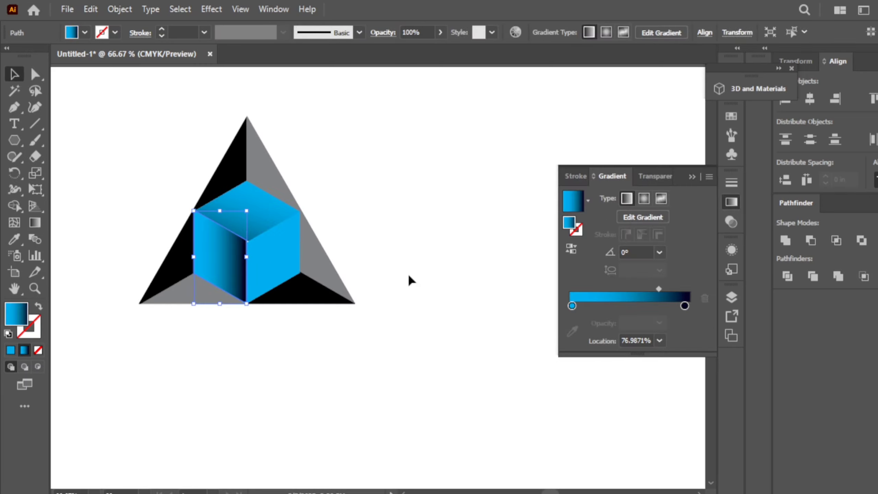
left_click(271, 265)
left_click(731, 207)
left_click(594, 276)
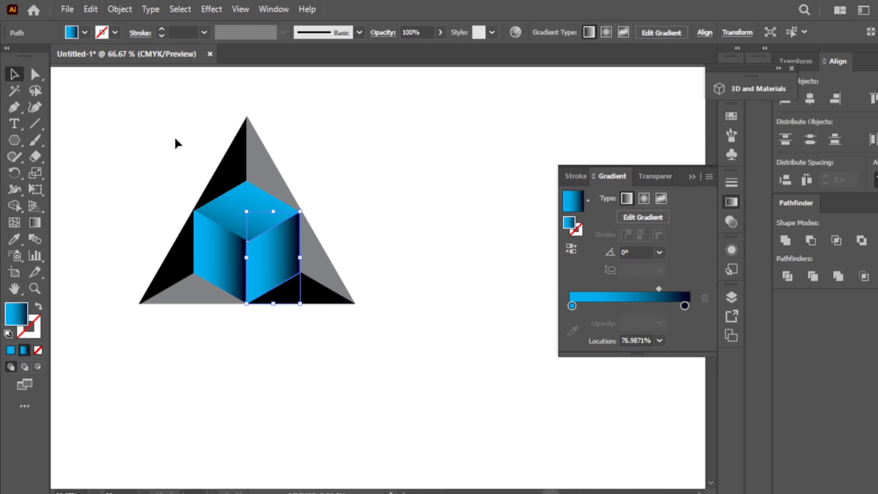
left_click(35, 223)
mouse_move(324, 228)
left_mouse_down()
mouse_move(288, 251)
mouse_move(239, 310)
mouse_move(204, 314)
mouse_move(229, 335)
mouse_move(236, 322)
left_mouse_up()
left_click_drag(251, 280, 251, 276)
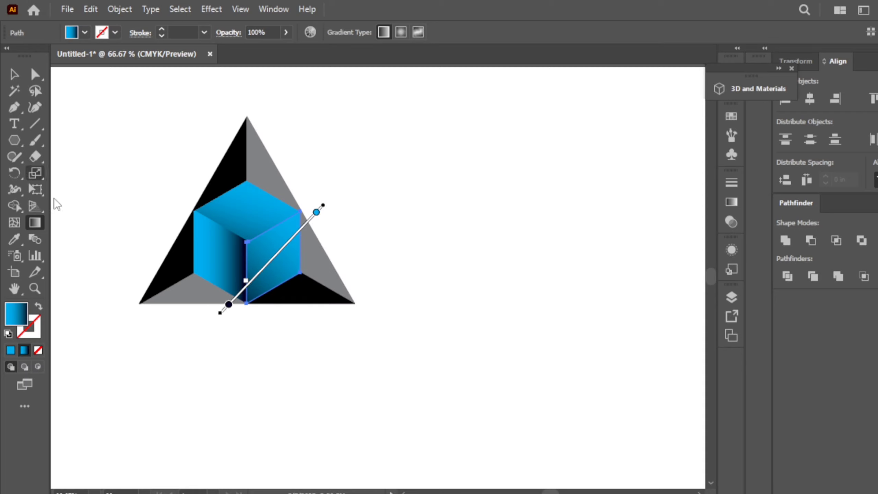
Re-aim the left face's gradient down to its bottom edge.
key("v")
left_click(230, 246)
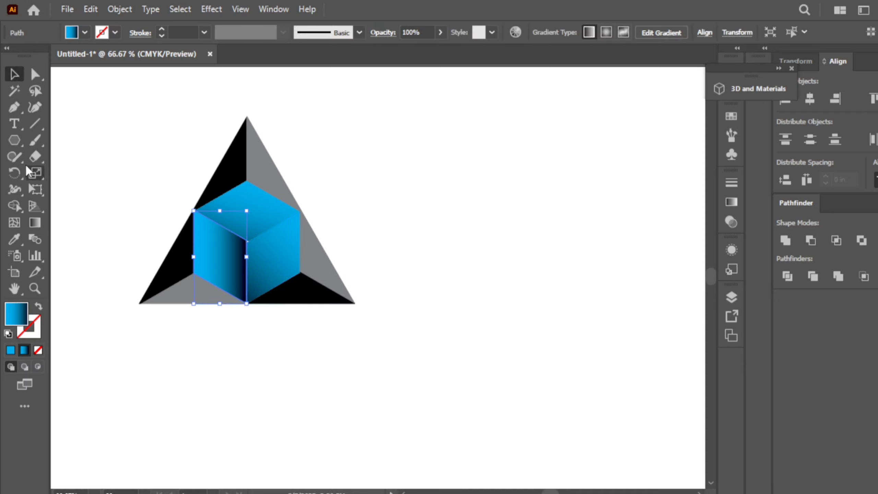
key("g")
mouse_move(254, 229)
left_mouse_down()
mouse_move(178, 292)
mouse_move(211, 279)
mouse_move(164, 303)
mouse_move(251, 229)
mouse_move(257, 210)
mouse_move(232, 243)
mouse_move(247, 232)
mouse_move(235, 254)
left_mouse_up()
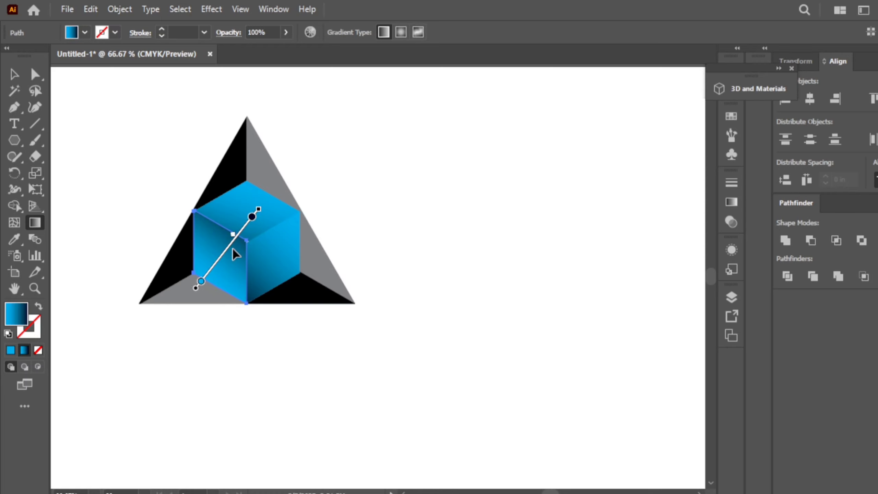
Draw a new gradient across the right face from bottom right upward.
left_click(14, 74)
left_click(278, 264)
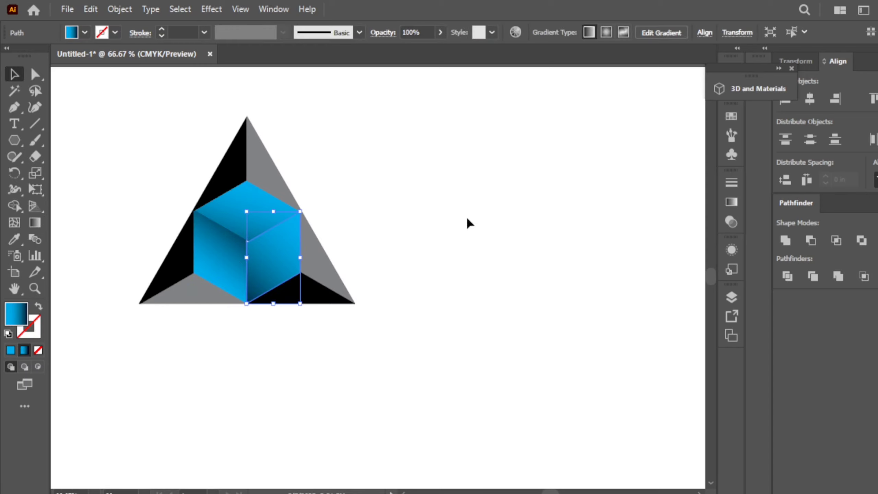
left_click(732, 203)
left_click(35, 222)
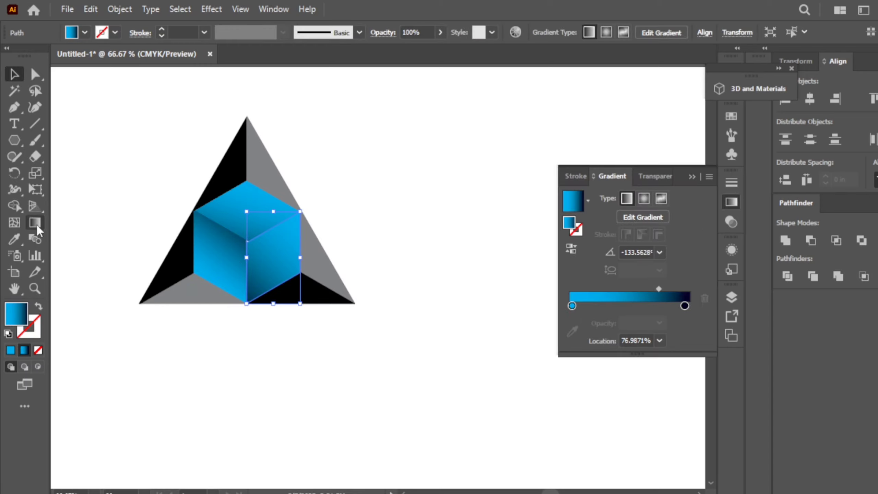
left_click_drag(315, 332, 256, 200)
left_click_drag(273, 257, 268, 251)
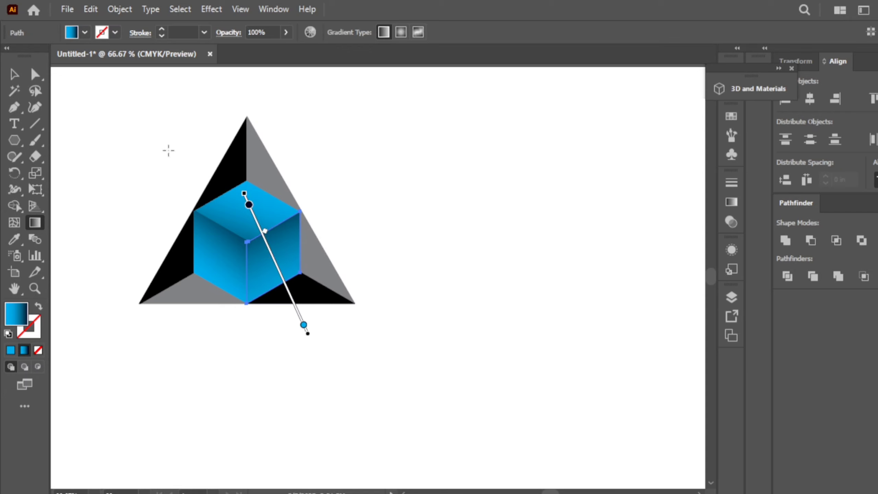
left_click(14, 74)
left_click(522, 161)
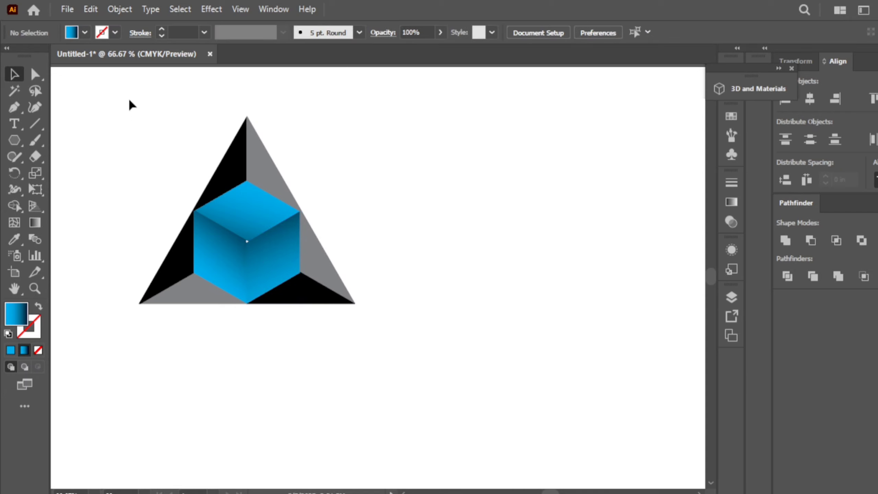
Enlarge the logo and place a 180°-rotated copy just below it.
left_click_drag(130, 99, 380, 398)
left_click_drag(319, 297, 262, 411)
left_click_drag(317, 155, 121, 419)
left_click_drag(164, 355, 361, 425)
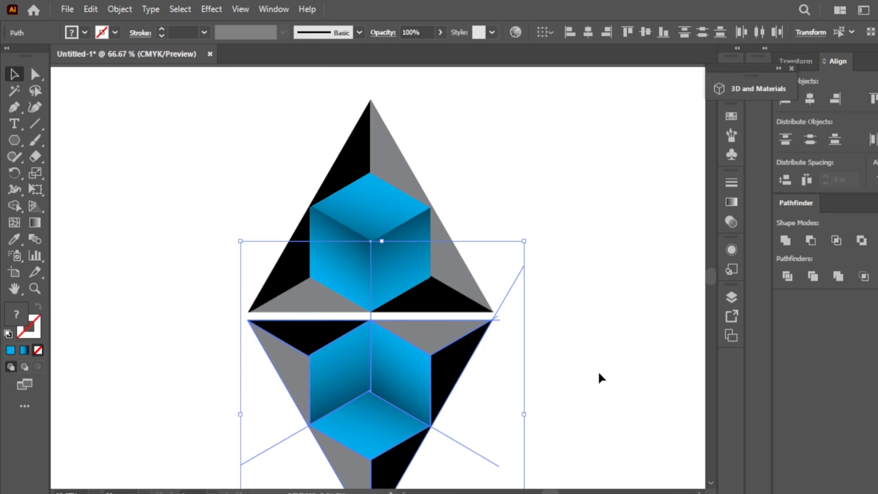
Group all pieces of the lower mirrored copy.
left_click(634, 353)
left_click(377, 420)
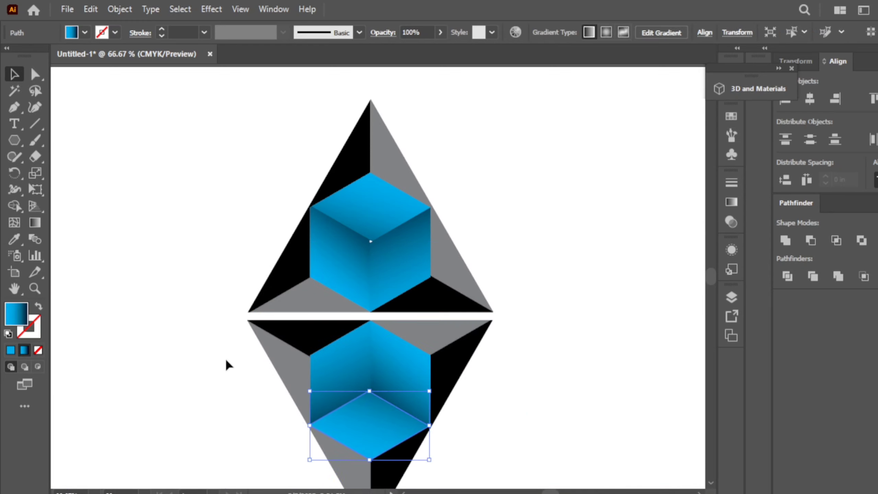
left_click_drag(225, 322, 420, 485)
right_click(374, 359)
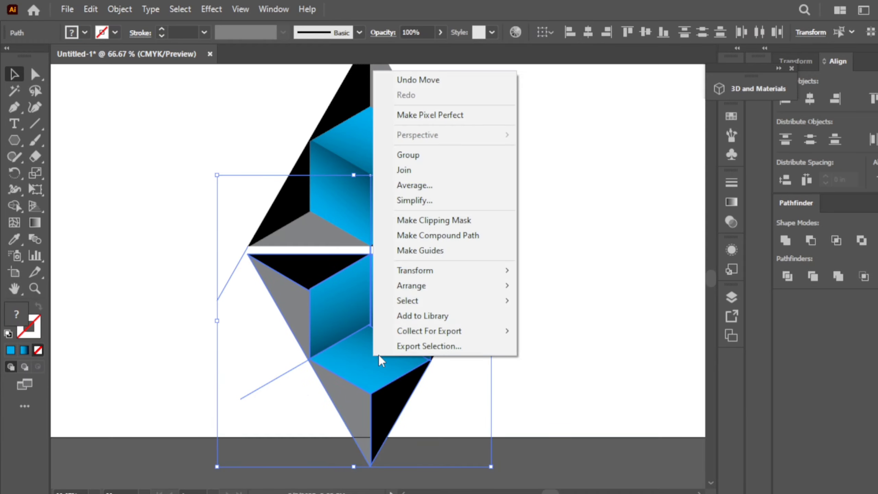
left_click(424, 161)
Select the lower group and browse the Gradient presets list.
left_click(578, 248)
left_click(436, 311)
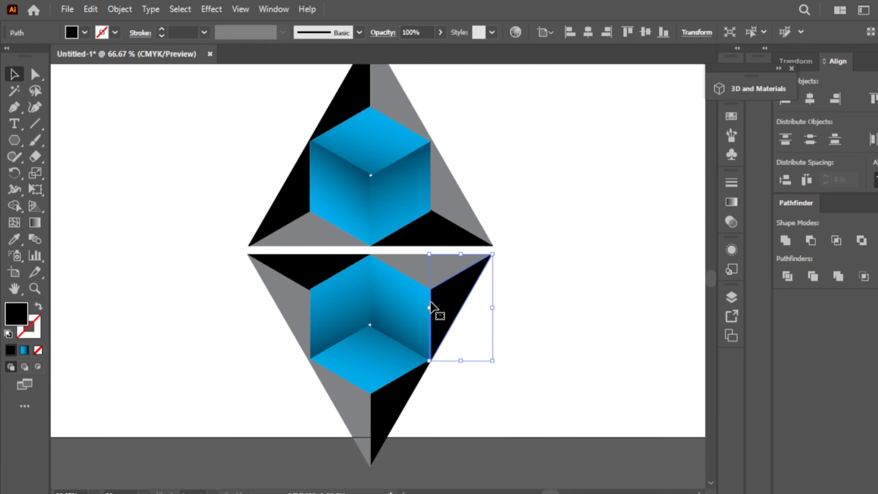
left_click(266, 275)
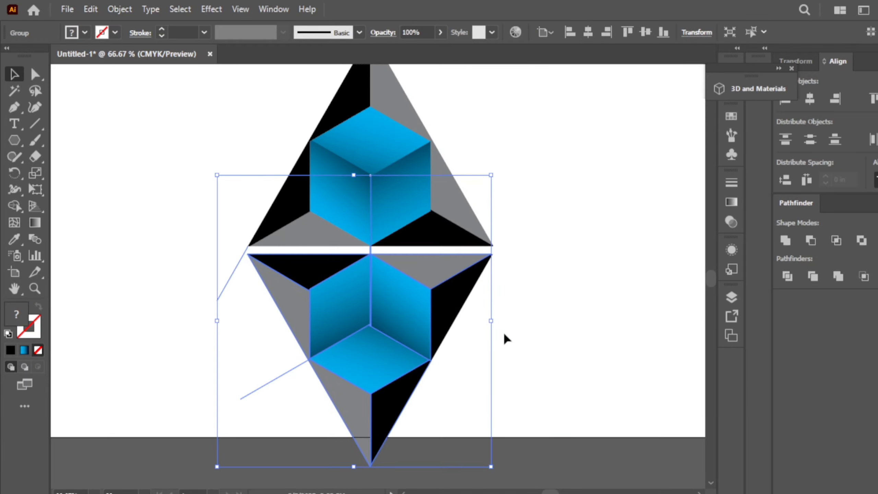
scroll(504, 334, "up", 2)
left_click(727, 200)
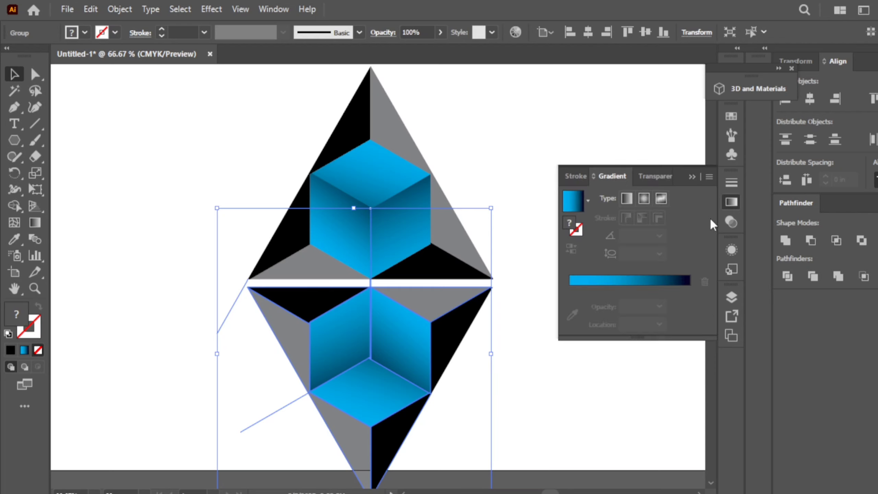
left_click(587, 201)
left_click(558, 122)
Draw a large rectangle and move it over the mirrored copy.
scroll(557, 123, "down", 2)
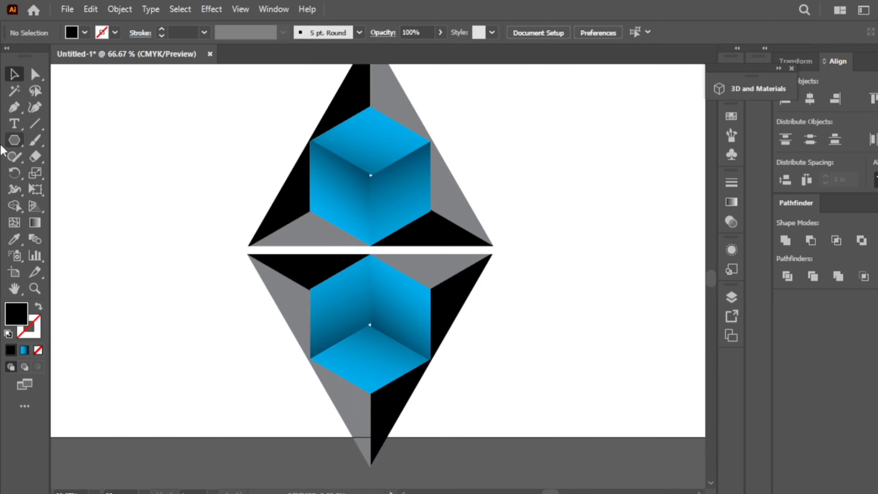
left_click_drag(15, 139, 79, 141)
mouse_move(145, 245)
left_mouse_down()
mouse_move(288, 386)
mouse_move(515, 475)
mouse_move(524, 417)
left_mouse_up()
left_click(13, 76)
mouse_move(162, 205)
left_mouse_down()
mouse_move(169, 228)
mouse_move(192, 215)
left_mouse_up()
Fill the rectangle with the White, Black gradient preset, then select it with the copy.
left_click(731, 202)
left_click(587, 200)
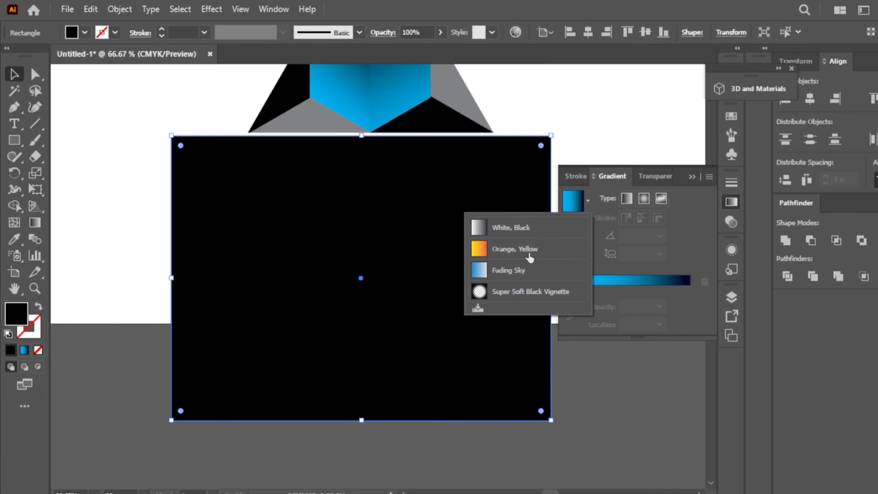
left_click(529, 236)
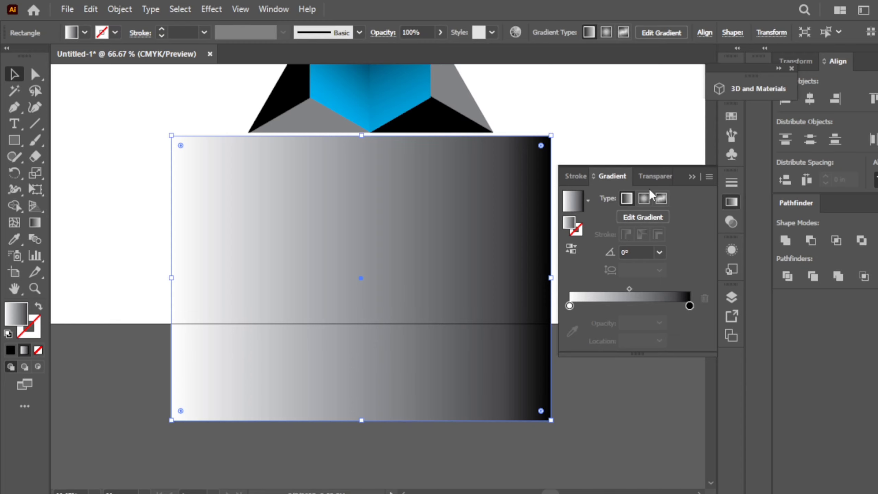
left_click_drag(104, 196, 443, 381)
scroll(614, 225, "up", 2)
Select the gradient rectangle and lower copy, then make an opacity mask from the Transparency panel.
left_click(614, 225)
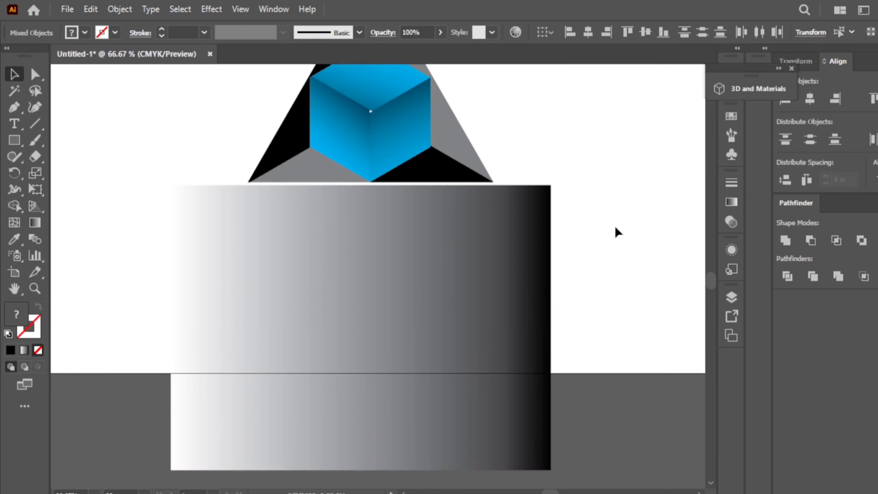
left_click_drag(133, 279, 553, 406)
left_click(736, 205)
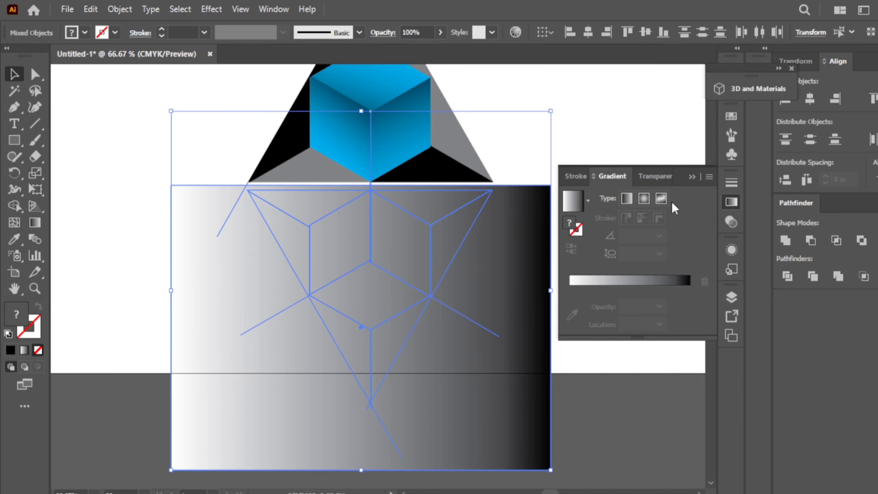
left_click(662, 175)
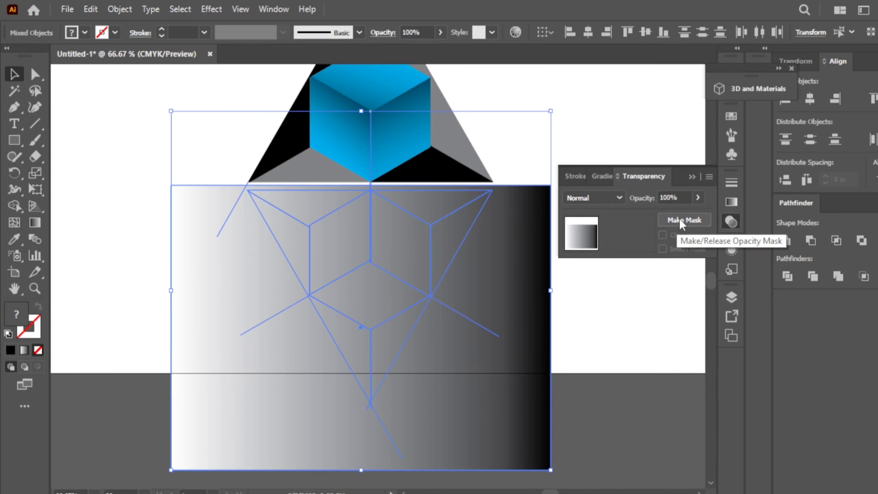
left_click(708, 177)
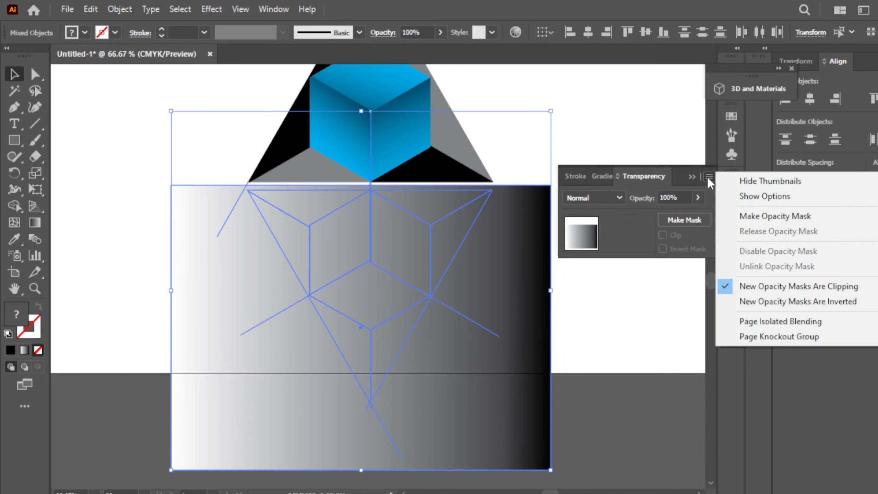
left_click(739, 217)
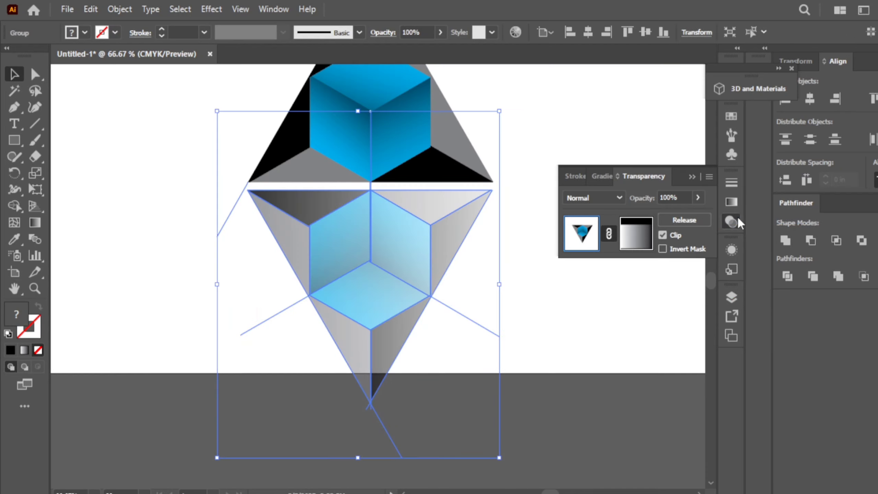
Drag a vertical top-to-bottom mask gradient, shift its midpoint upward, and add a colour stop.
left_click(627, 245)
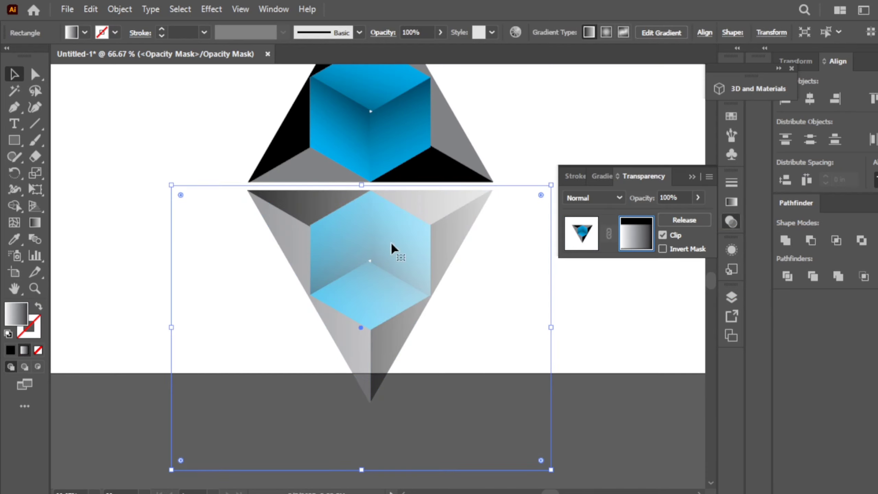
left_click(35, 222)
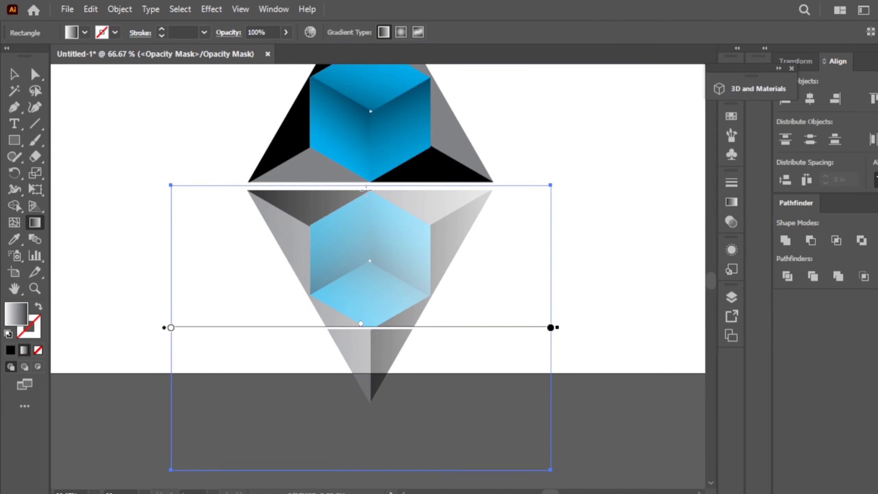
mouse_move(366, 189)
left_mouse_down()
mouse_move(371, 316)
mouse_move(355, 400)
mouse_move(368, 477)
left_mouse_up()
left_click_drag(365, 334, 365, 254)
left_click(361, 323)
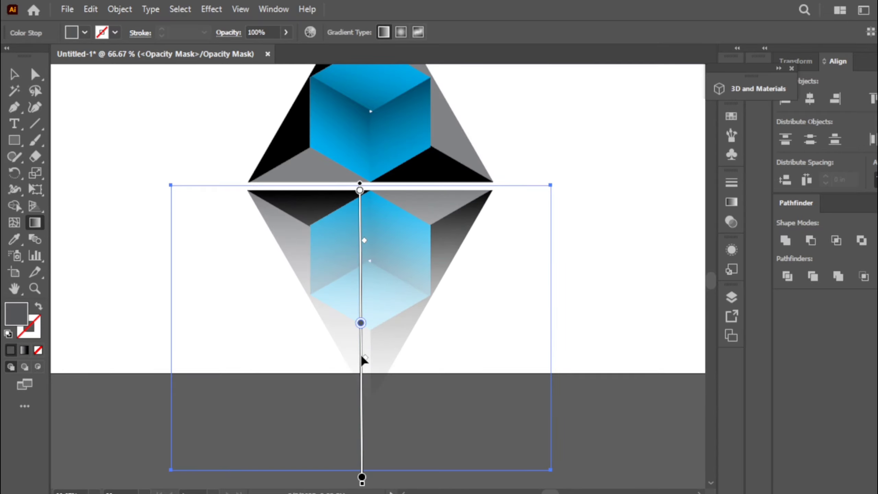